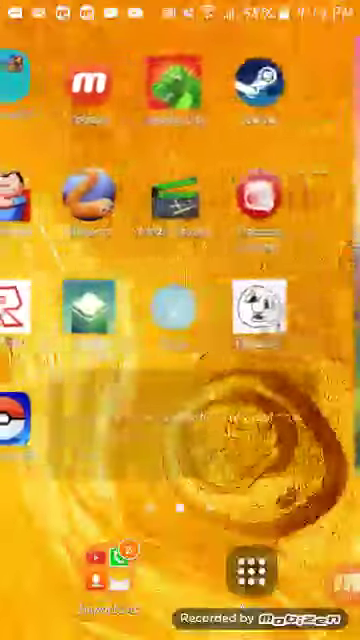
# Swipe to the next home screen page, where the Internet folder is.
pyautogui.moveTo(300, 300); pyautogui.dragTo(60, 300)
# Search Play Store for 'floating camera', check Floating Camera Video Recorder's page, then go Home.
pyautogui.click(48, 192)
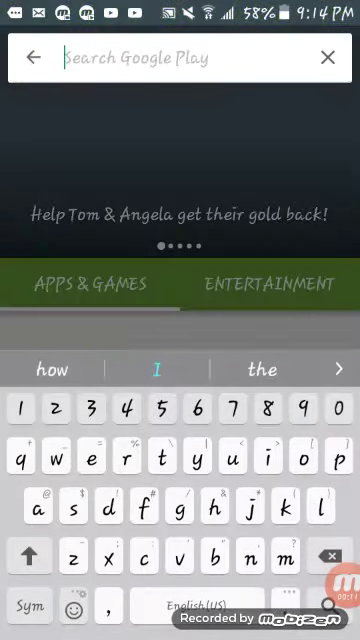
pyautogui.write('flo')
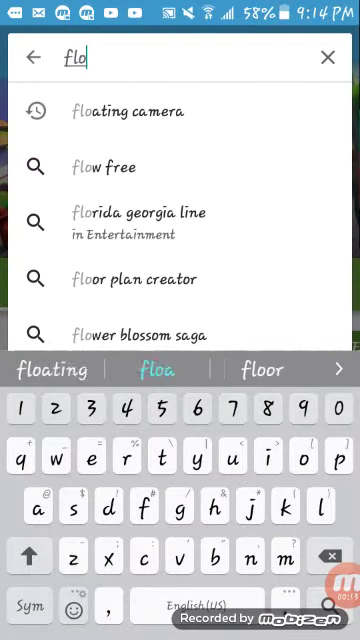
pyautogui.click(128, 111)
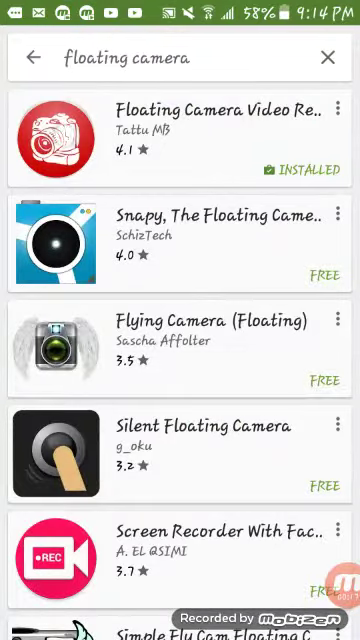
pyautogui.click(180, 135)
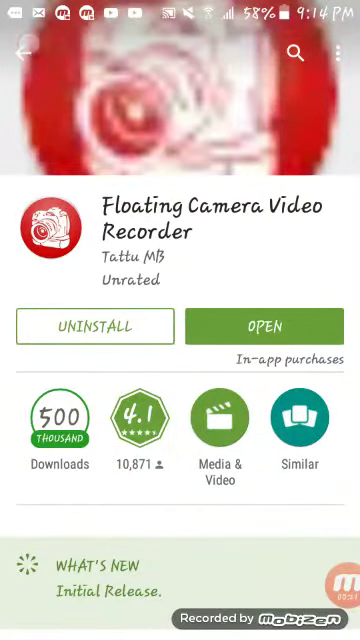
pyautogui.click(25, 52)
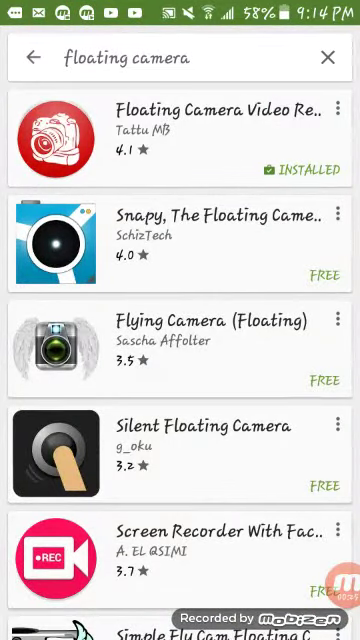
pyautogui.press('Home')
# Launch Floating Camera, unlock its gallery with the pattern, and dismiss the low storage warning.
pyautogui.moveTo(300, 320); pyautogui.dragTo(60, 320)
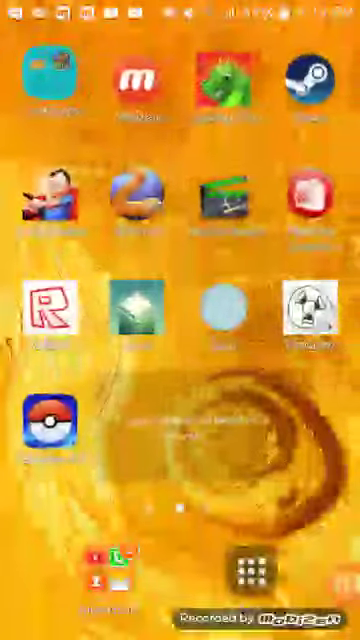
pyautogui.click(310, 200)
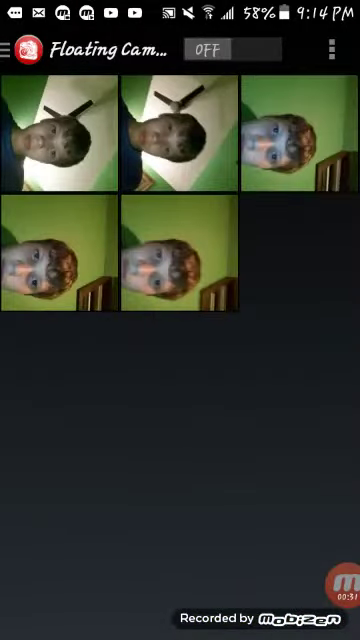
pyautogui.click(298, 152)
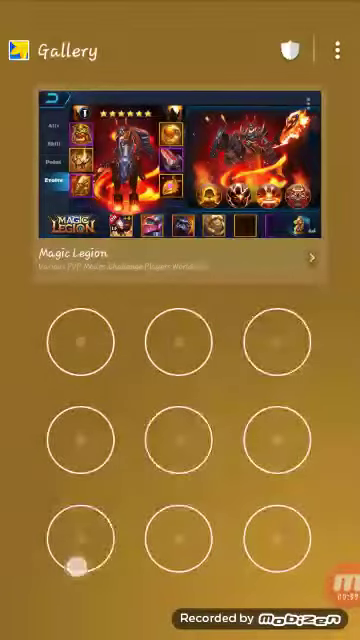
pyautogui.moveTo(278, 343); pyautogui.dragTo(290, 542)
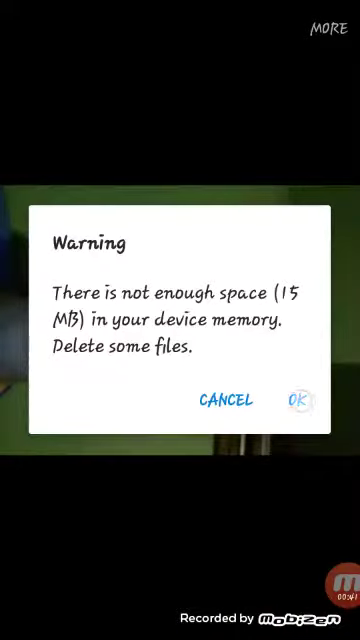
pyautogui.click(297, 399)
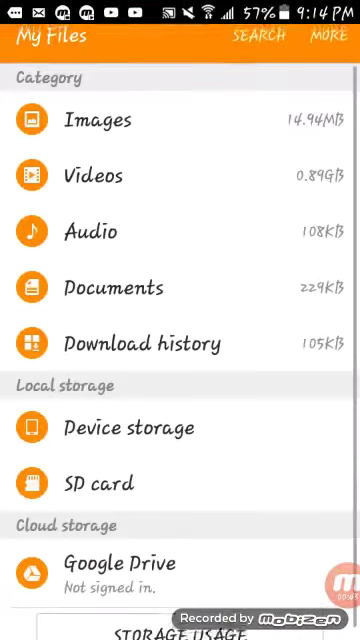
pyautogui.hotkey('alt', 'Tab')
pyautogui.hotkey('alt', 'Tab')
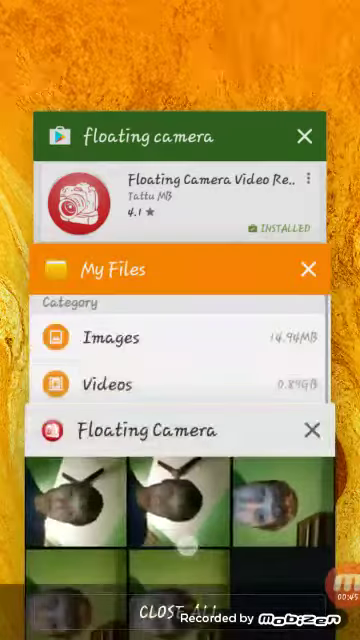
pyautogui.click(180, 500)
# Select all five captured photos and delete them.
pyautogui.click(300, 140)
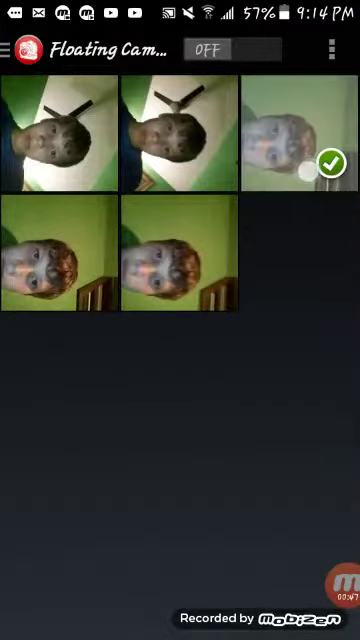
pyautogui.click(180, 135)
pyautogui.click(60, 135)
pyautogui.click(60, 255)
pyautogui.click(180, 255)
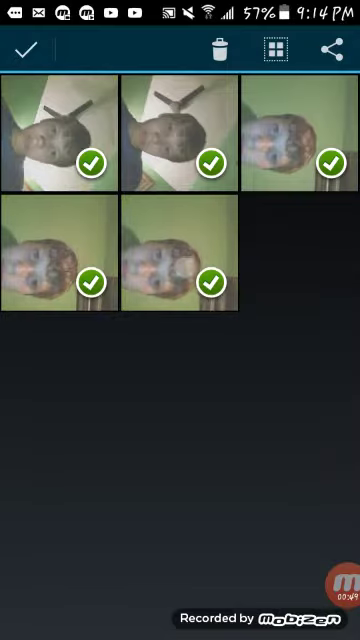
pyautogui.click(220, 49)
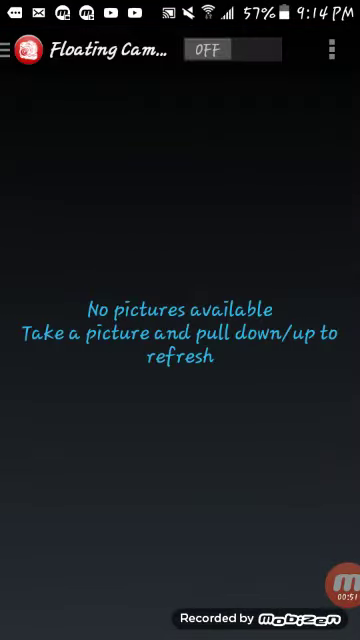
# Show Video Recs from the side drawer and delete the second, then the first, recorded video.
pyautogui.click(6, 49)
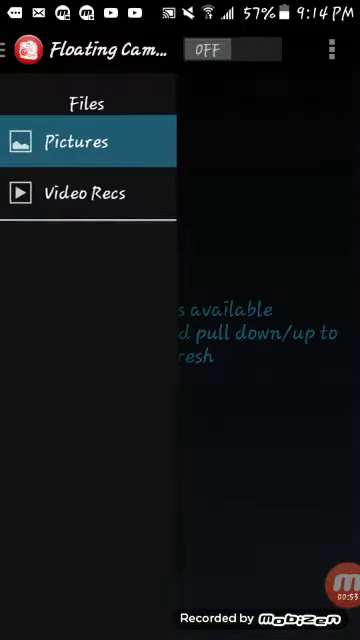
pyautogui.click(130, 192)
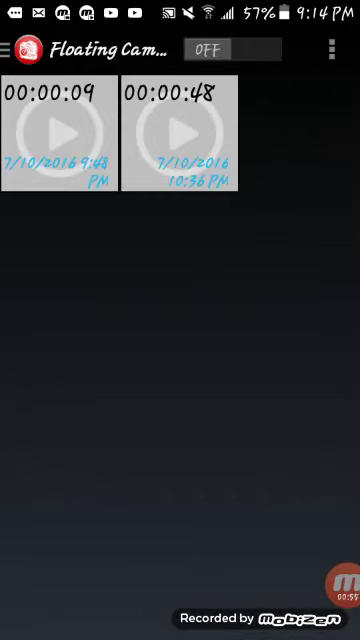
pyautogui.click(183, 170)
pyautogui.click(220, 49)
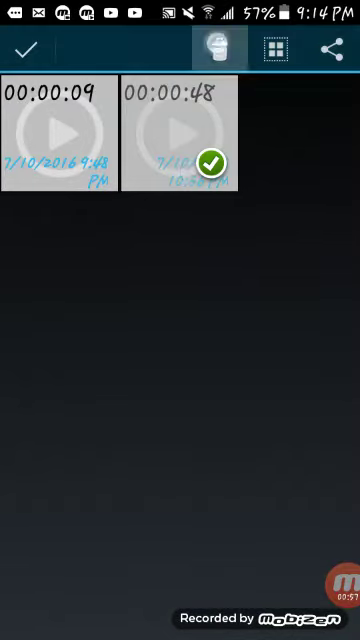
pyautogui.click(96, 135)
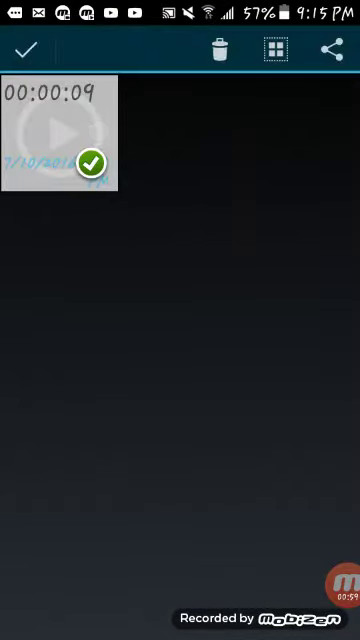
pyautogui.click(220, 49)
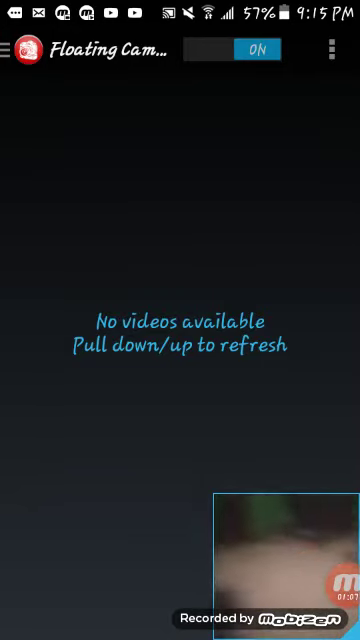
# From the notification shade's Floating Camera entry, switch the preview to the front camera.
pyautogui.moveTo(277, 8); pyautogui.dragTo(277, 400)
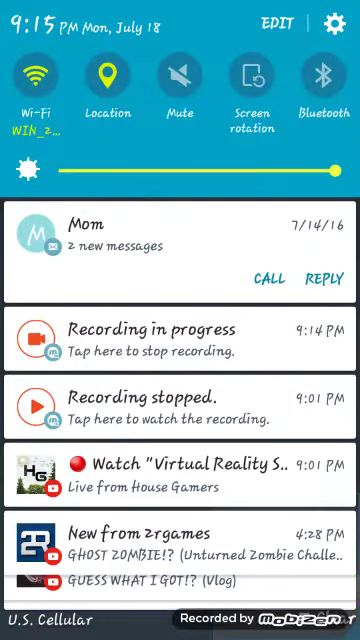
pyautogui.moveTo(180, 520)
pyautogui.mouseDown()
pyautogui.moveTo(180, 250)
pyautogui.moveTo(180, 300)
pyautogui.mouseUp()
pyautogui.moveTo(180, 520); pyautogui.dragTo(180, 380)
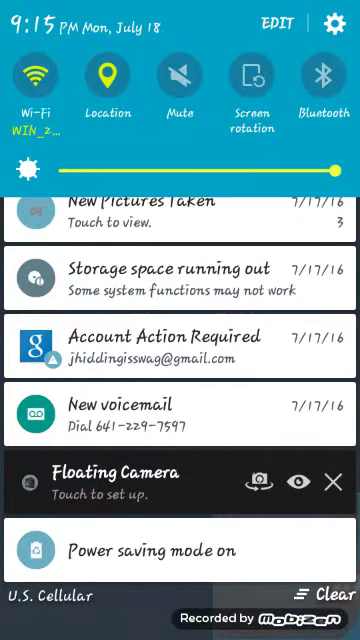
pyautogui.click(258, 482)
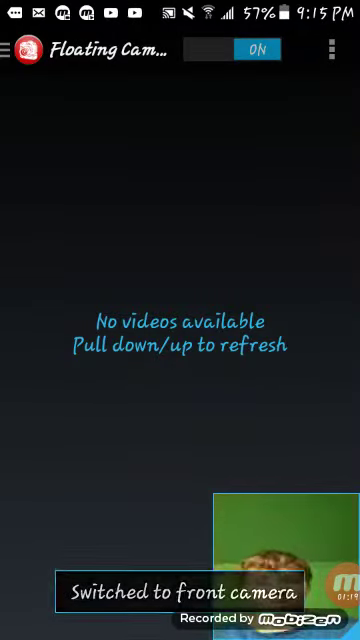
# Move the face preview to the upper right, go Home, then move it to the lower right.
pyautogui.moveTo(286, 545); pyautogui.dragTo(286, 262)
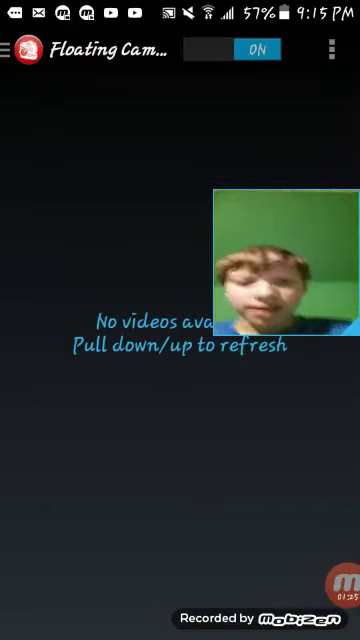
pyautogui.press('Home')
pyautogui.moveTo(286, 262); pyautogui.dragTo(286, 470)
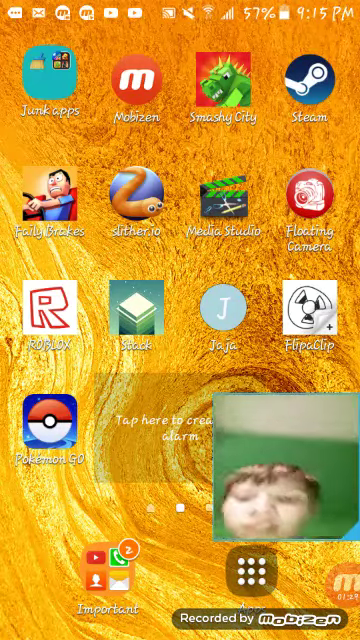
# Drag the face preview from the lower right up to the middle right of the home screen.
pyautogui.moveTo(286, 465); pyautogui.dragTo(286, 285)
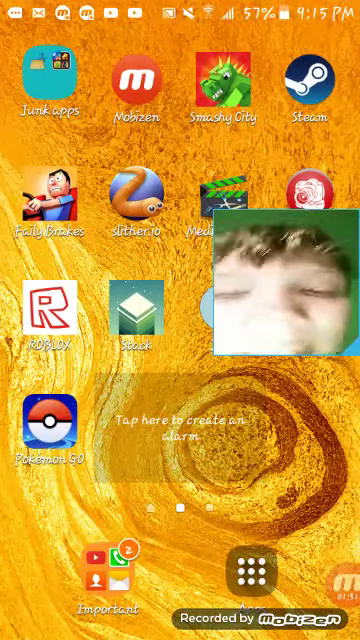